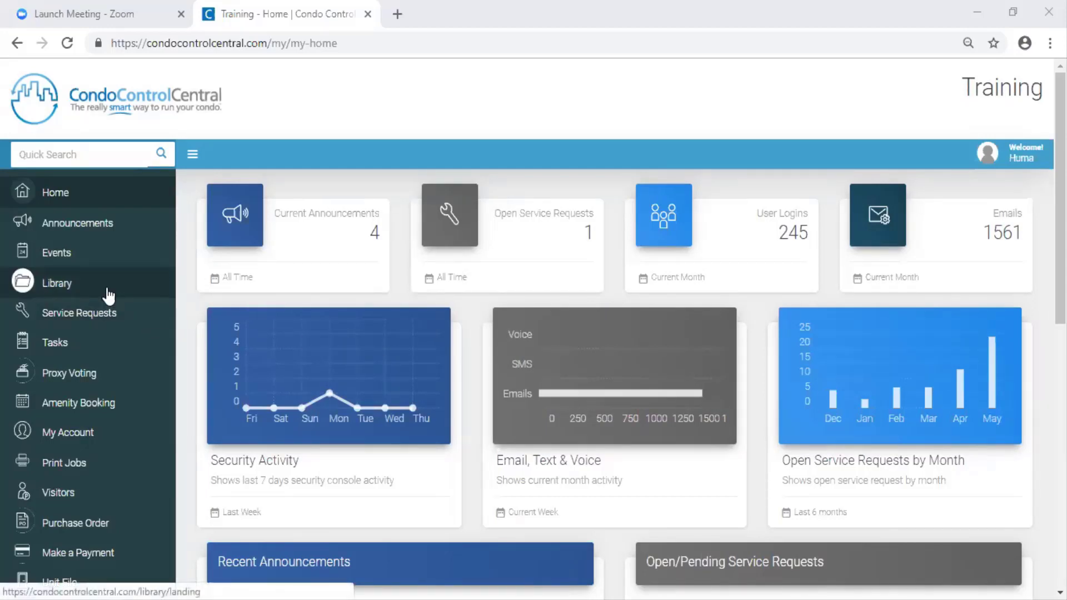
# Go to Library and reveal the File Library's single and multiple file upload options
pyautogui.click(109, 292)
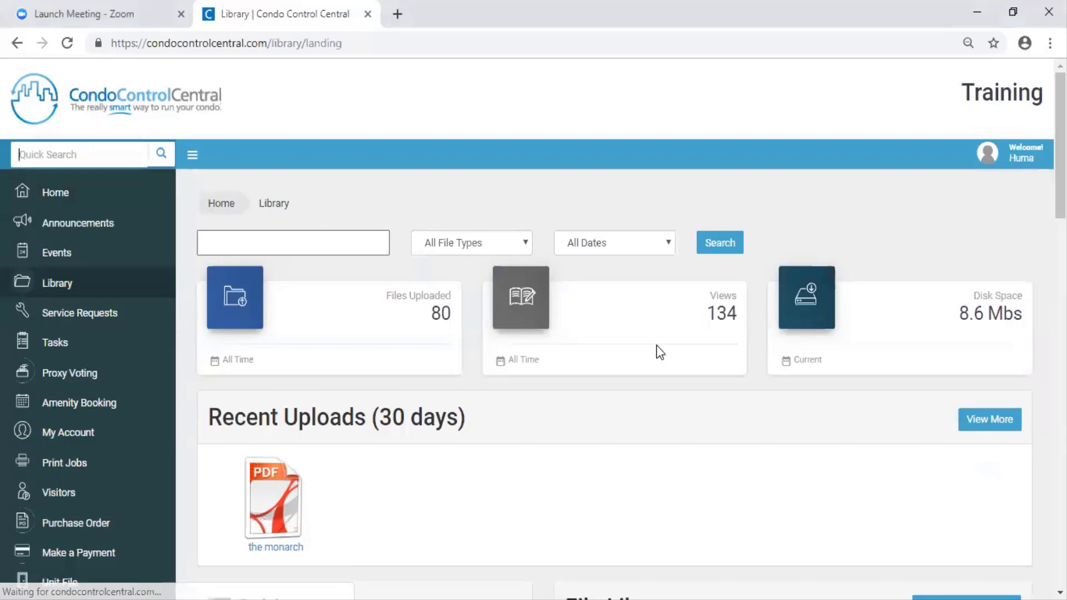
pyautogui.scroll(-2, 655, 345)
pyautogui.scroll(-3, 655, 345)
pyautogui.scroll(-2, 655, 345)
pyautogui.scroll(-1, 656, 345)
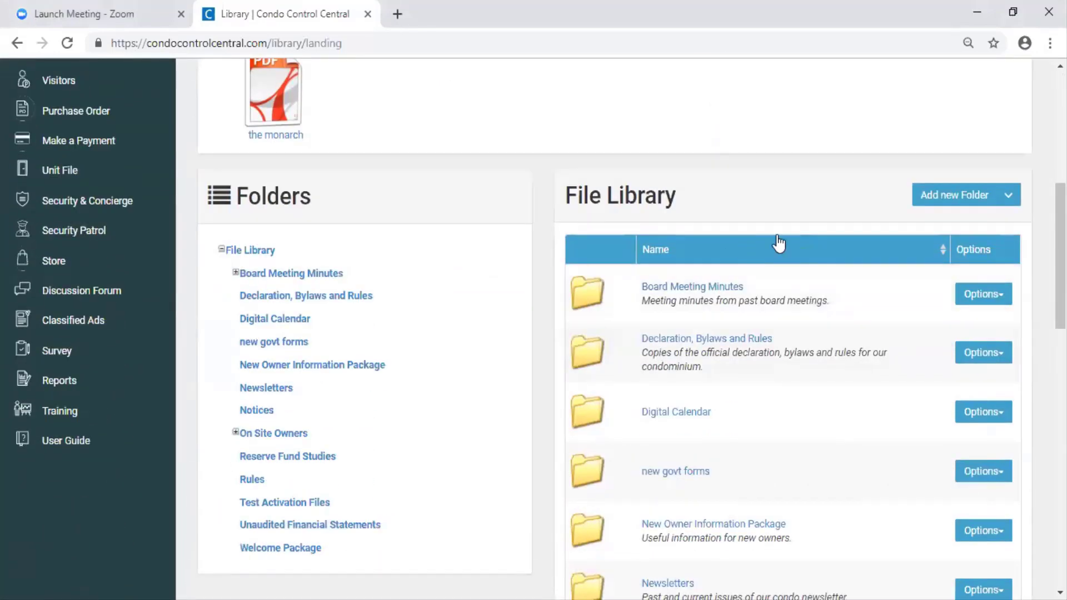
pyautogui.click(1011, 198)
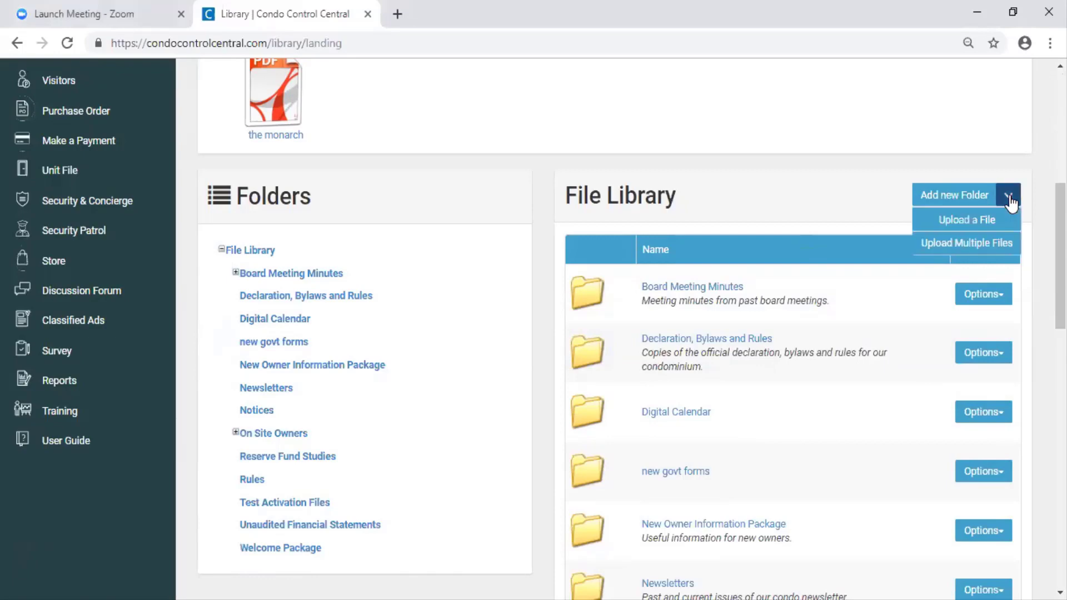
# Upload Daily Officer's Report (1) through (5) at once using Upload Multiple Files
pyautogui.click(1007, 245)
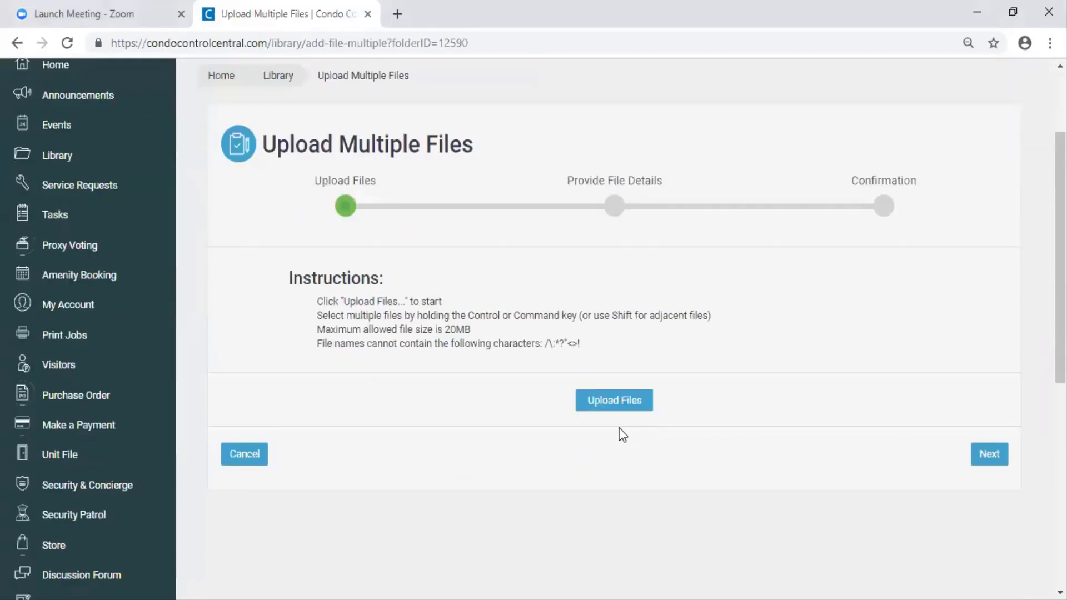
pyautogui.scroll(-1, 621, 433)
pyautogui.click(611, 367)
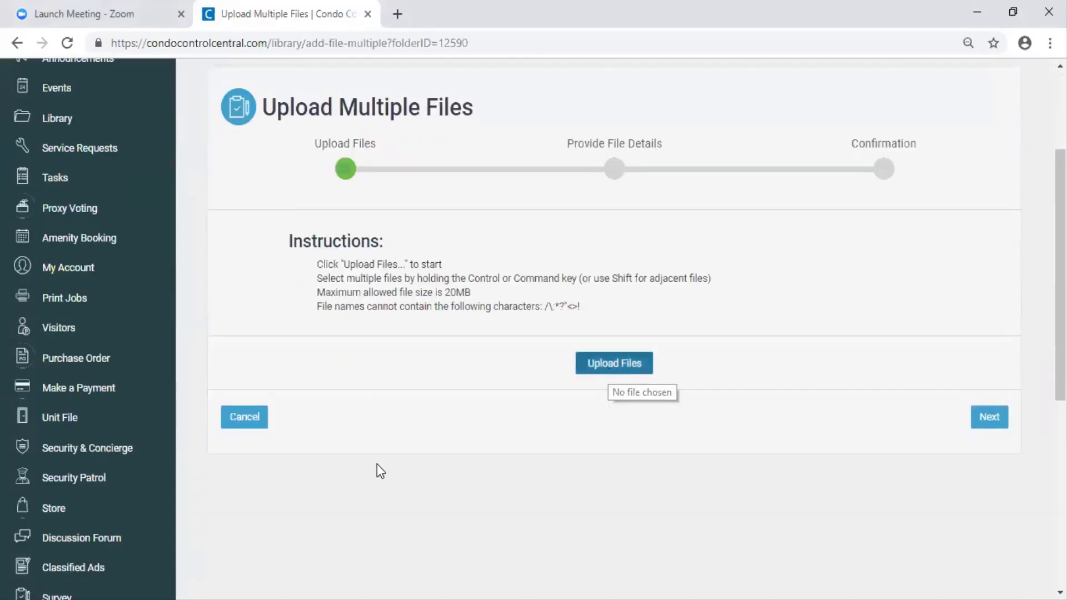
pyautogui.moveTo(141, 185); pyautogui.dragTo(309, 315)
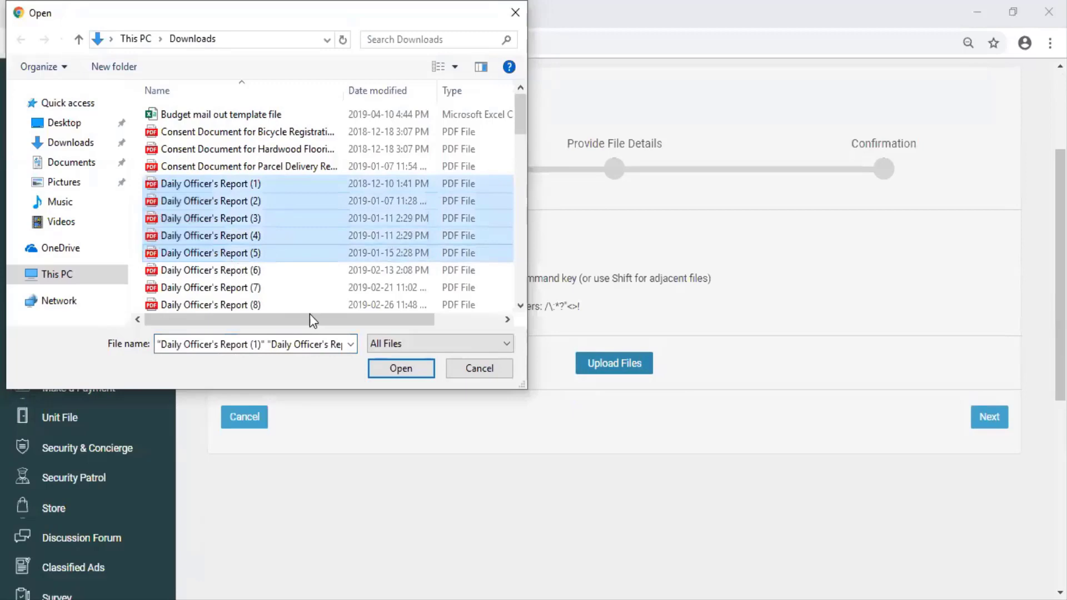
pyautogui.click(400, 369)
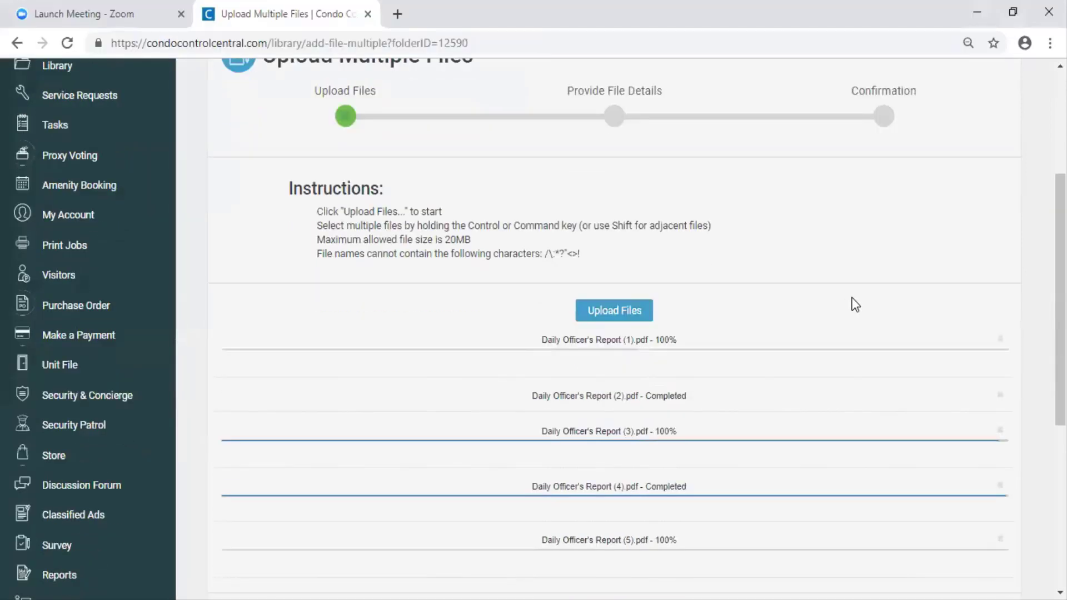
pyautogui.scroll(-2, 854, 304)
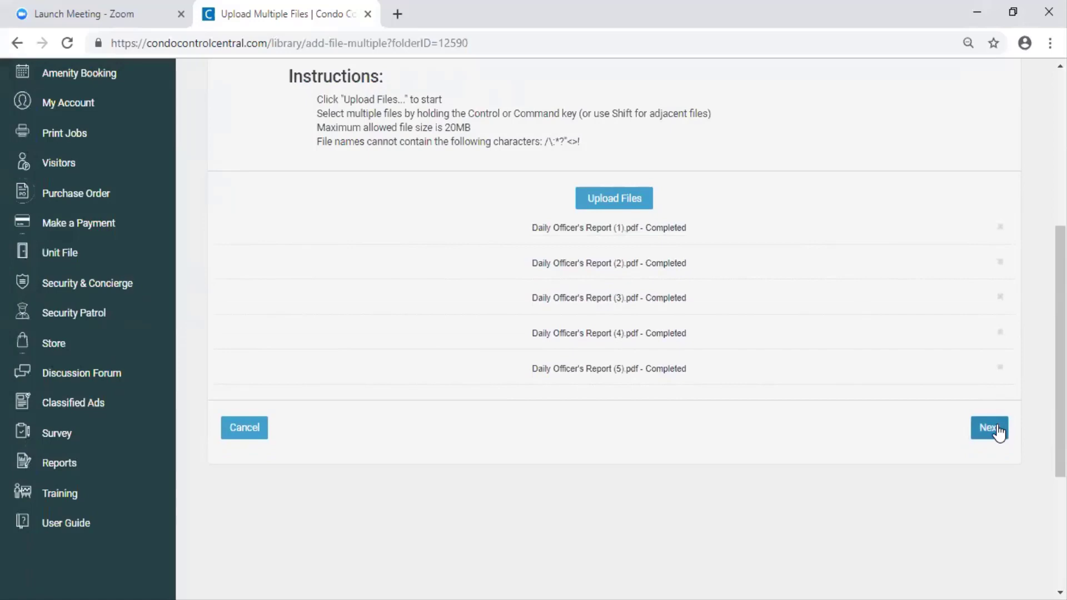
# Advance to file details, keeping the first report in File Library with no tags
pyautogui.click(989, 428)
pyautogui.scroll(-1, 577, 336)
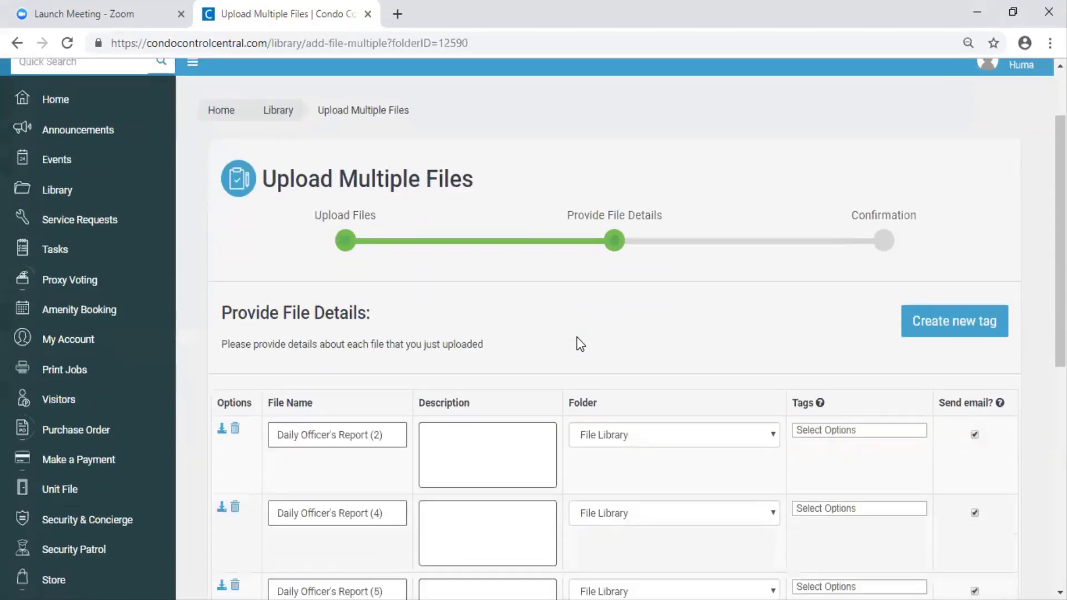
pyautogui.scroll(-3, 576, 336)
pyautogui.scroll(-1, 576, 337)
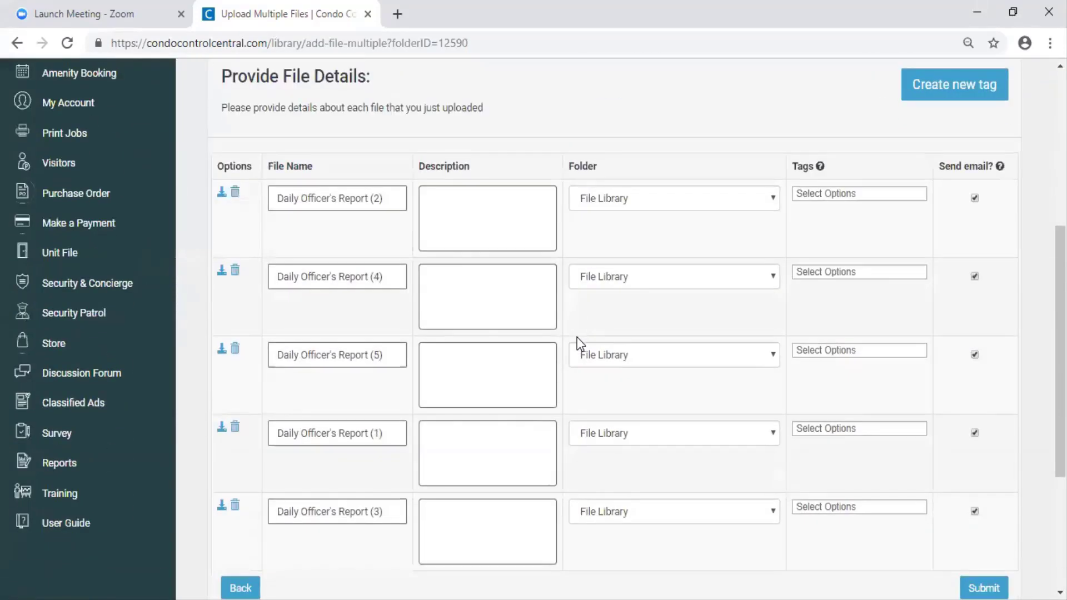
pyautogui.click(653, 200)
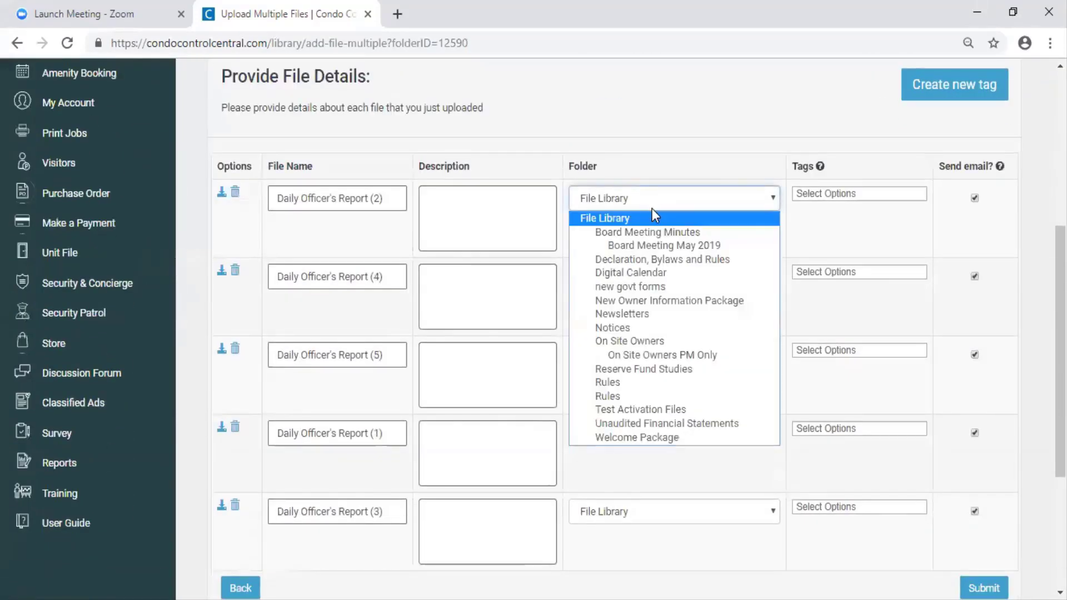
pyautogui.click(664, 140)
pyautogui.click(821, 194)
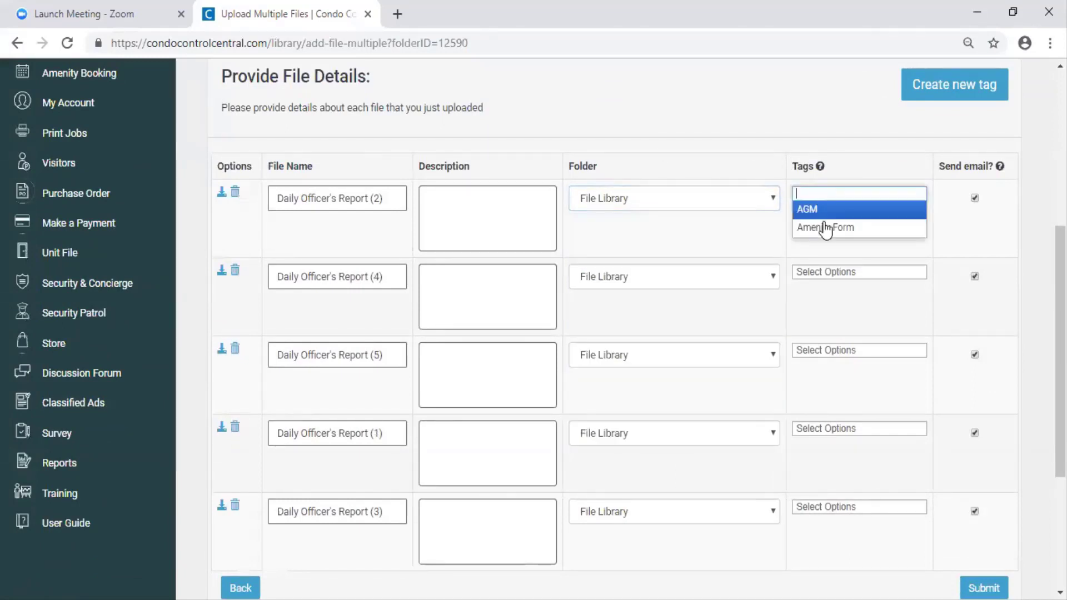
pyautogui.click(939, 207)
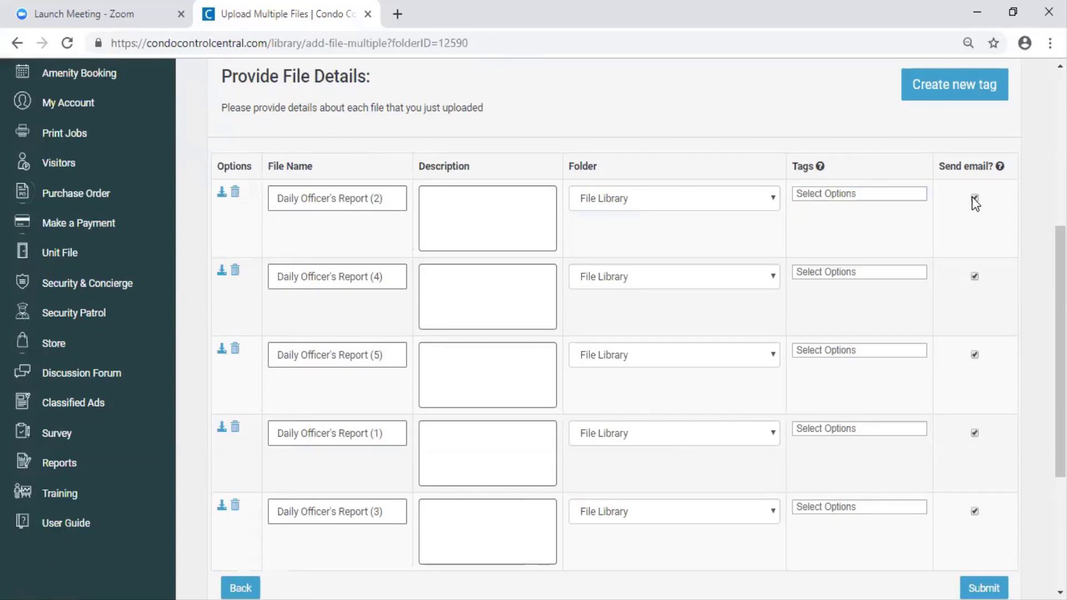
pyautogui.scroll(-3, 617, 337)
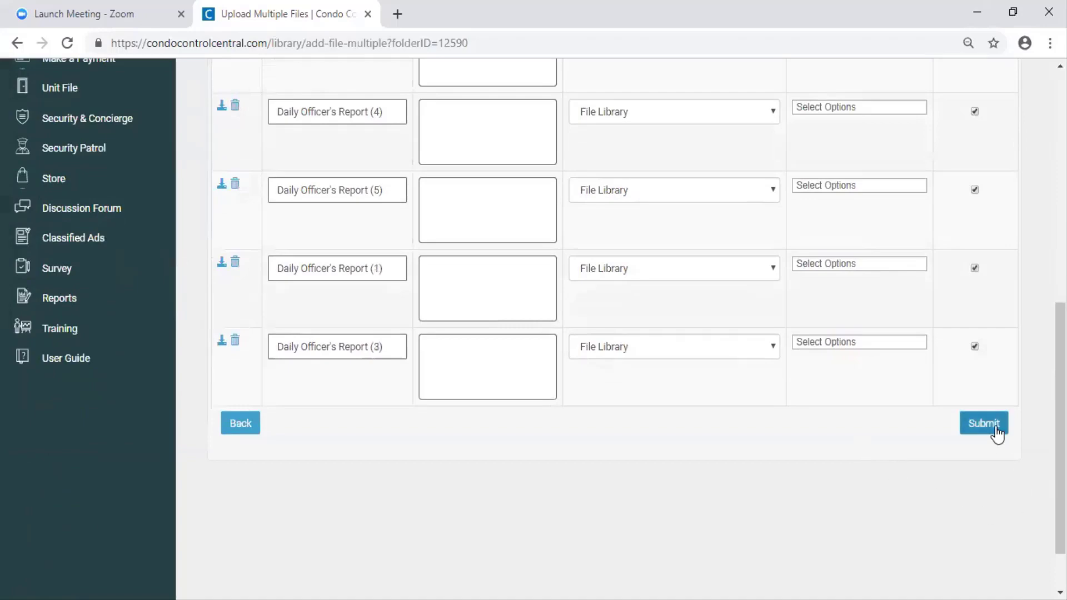